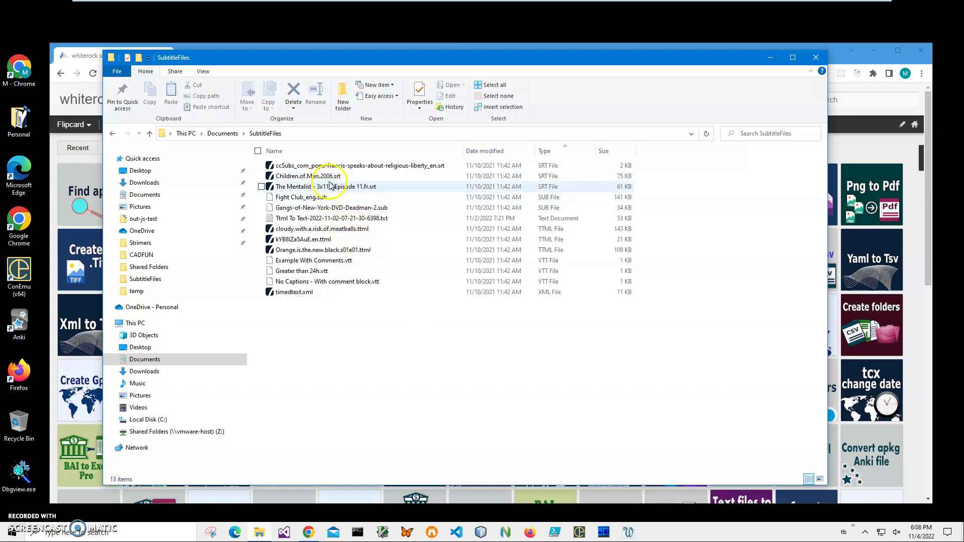
Preview Children.of.Men.2006.srt in a resized subtitle viewer and check its export formats
double_click(330, 177)
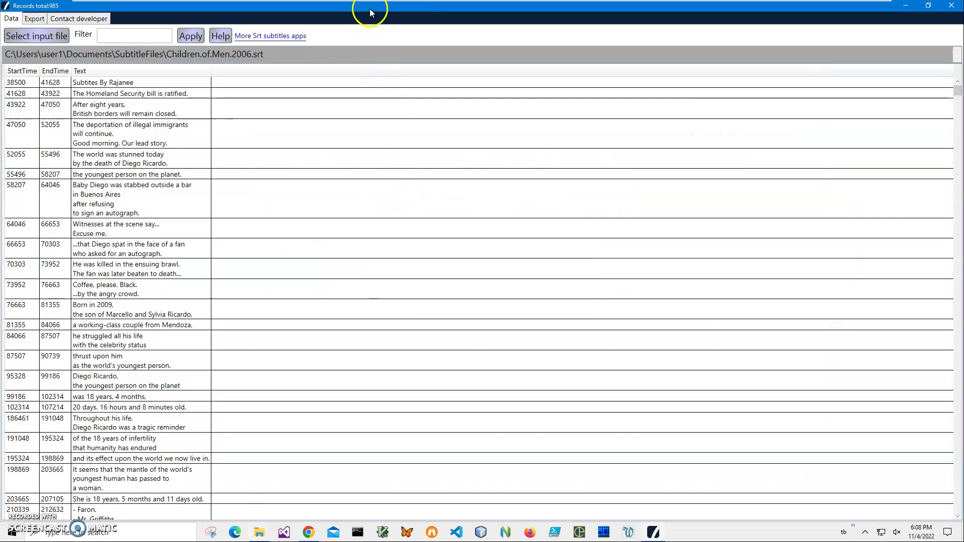
double_click(422, 6)
left_click_drag(292, 65, 357, 86)
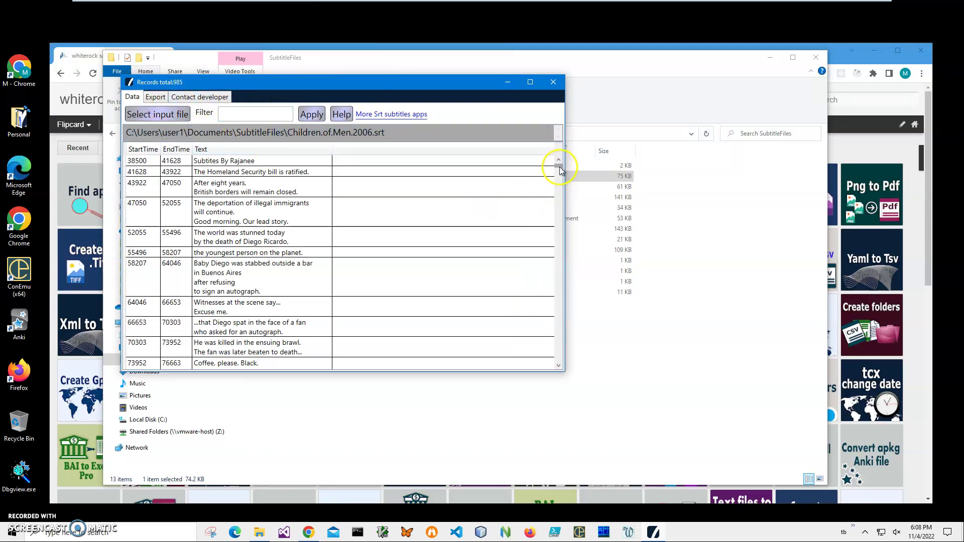
scroll(556, 170, "down", 20)
scroll(563, 219, "up", 20)
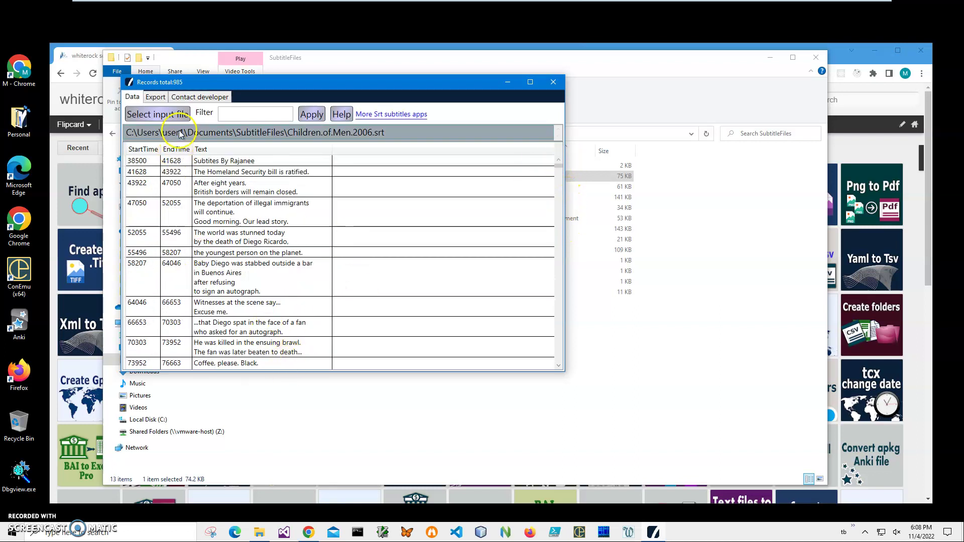
left_click(155, 97)
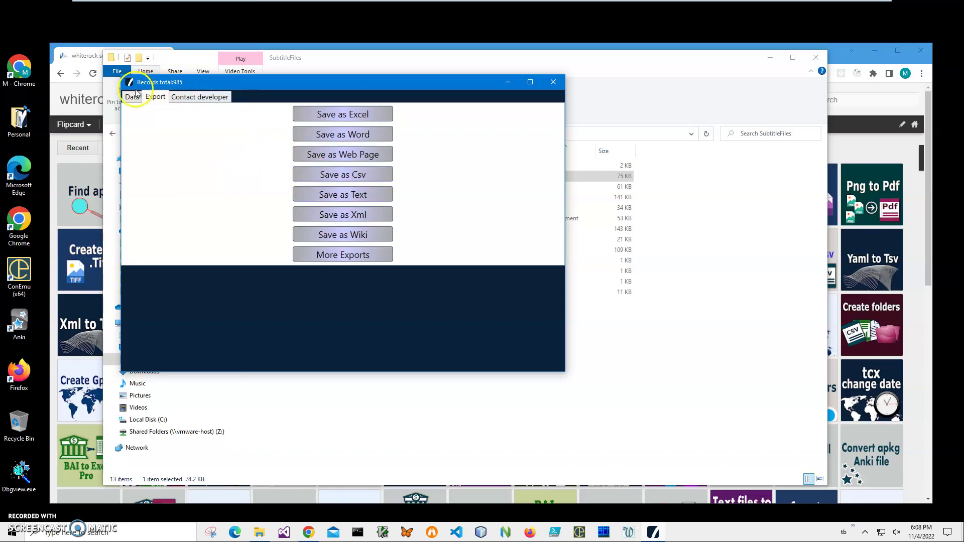
left_click(132, 96)
Select the subtitles starting at 43922, 210339, 219514 and 223268 in the records table
left_click(252, 195)
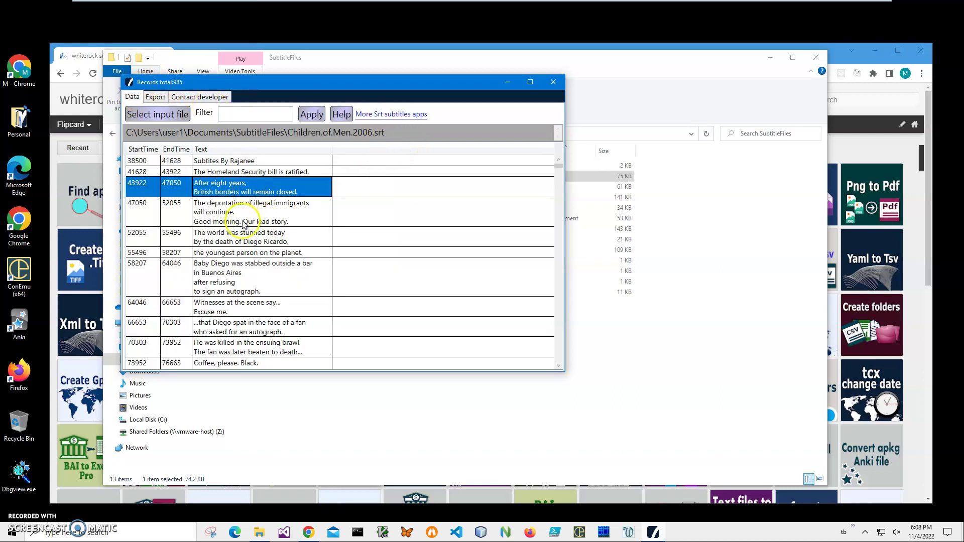
scroll(254, 241, "down", 12)
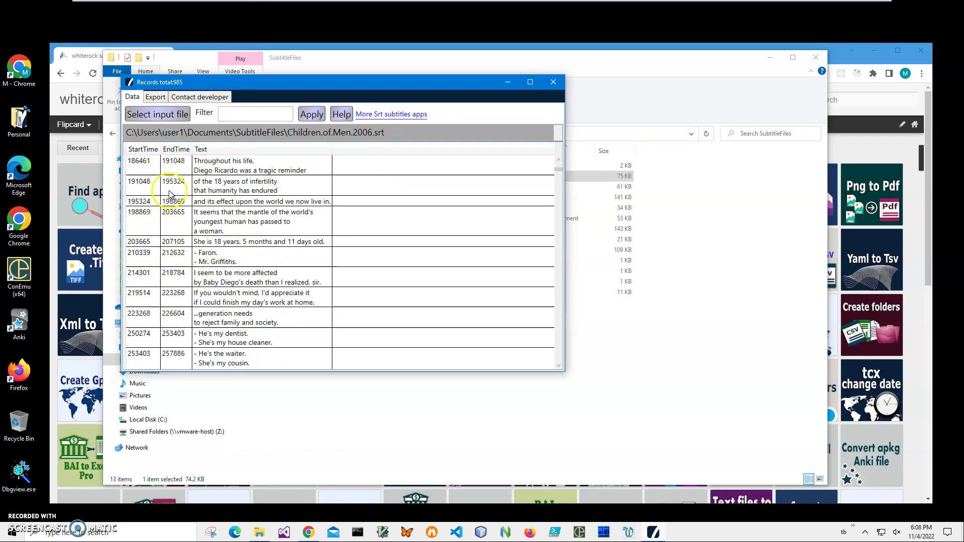
left_click(182, 259)
left_click(182, 297)
left_click(173, 320)
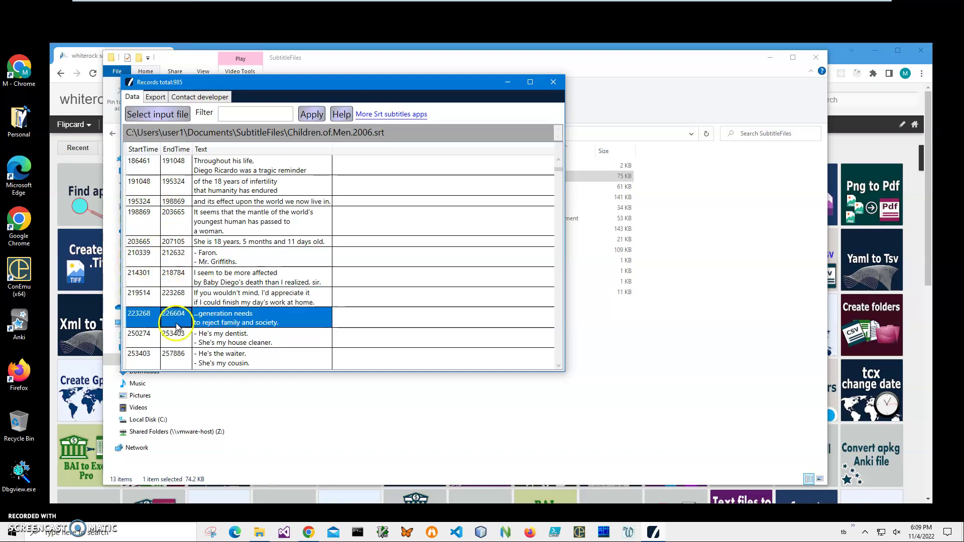
scroll(199, 317, "down", 7)
scroll(200, 316, "down", 9)
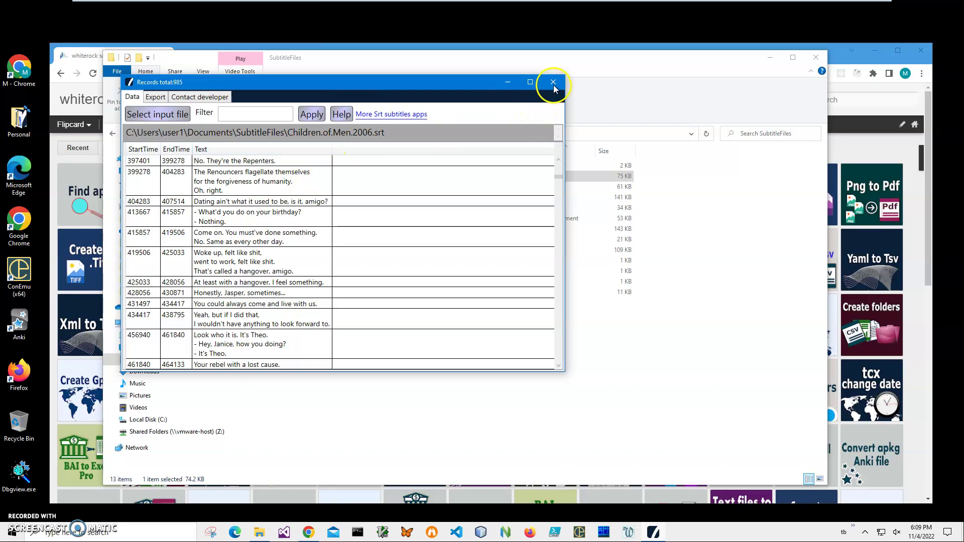
Close the viewer, search the whiterock site for 'srt to exc' and open the Srt converters post
left_click(554, 84)
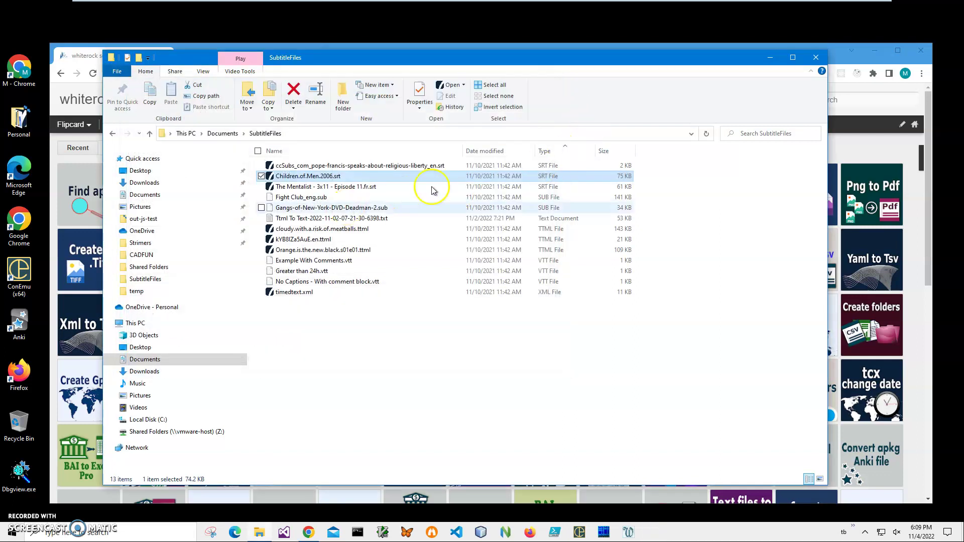
left_click(833, 53)
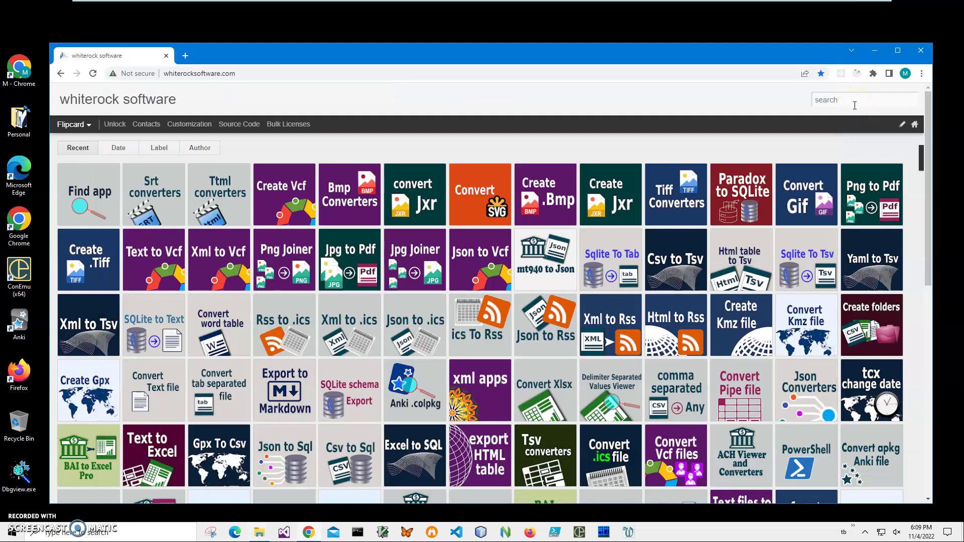
left_click(855, 106)
type("srt to exc")
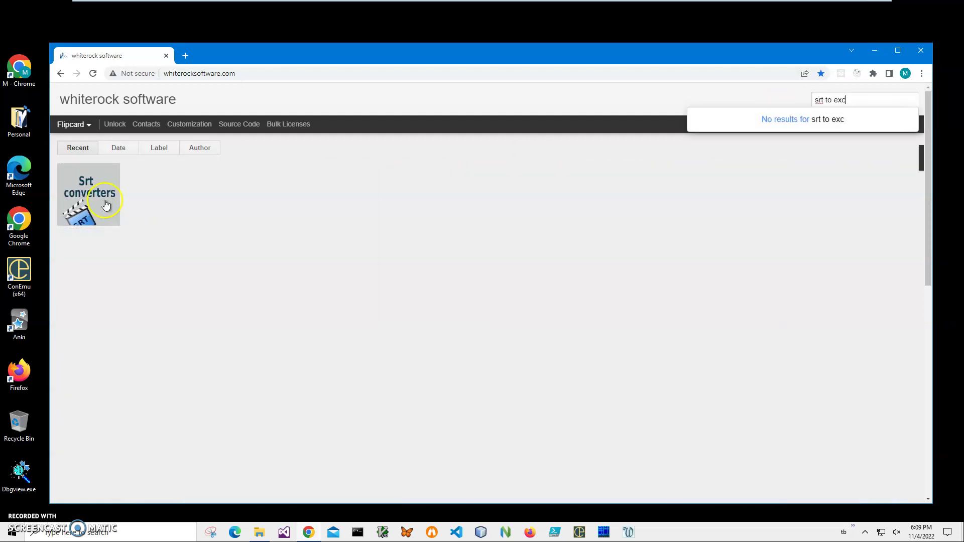
left_click(96, 205)
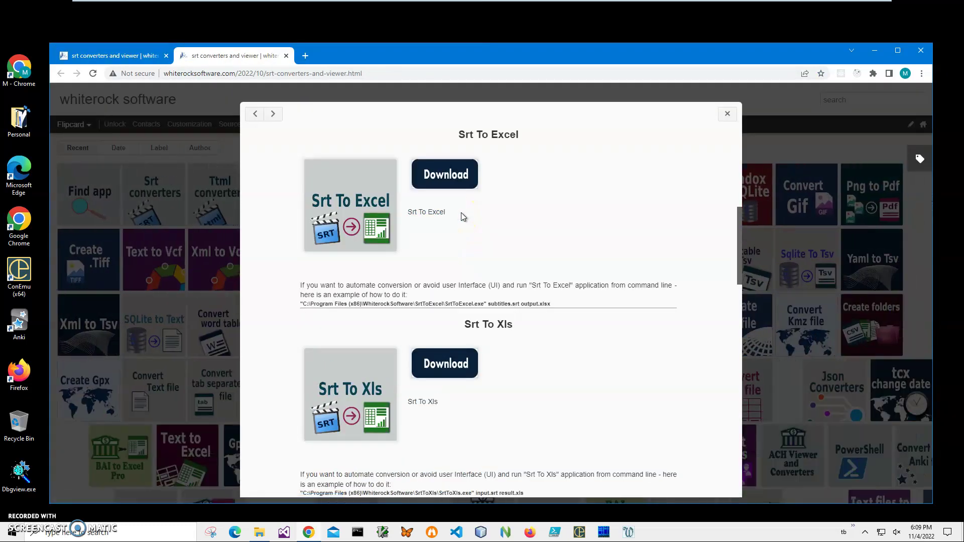
Download SrtToExcelSetup.zip from the Srt To Excel section
left_click(451, 178)
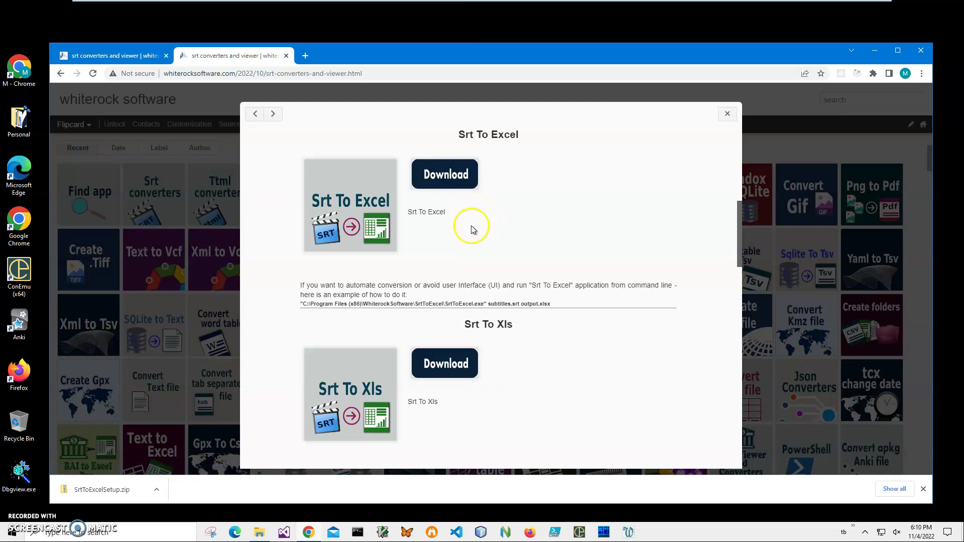
Run SrtToExcelSetup.msi from the zip, allow it past SmartScreen despite the unknown publisher, and finish installing
left_click(111, 497)
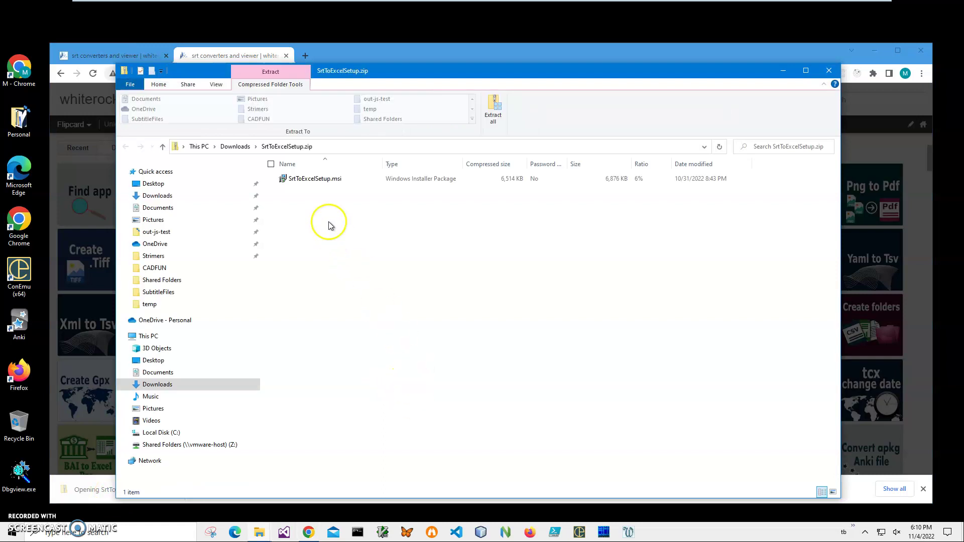
double_click(316, 184)
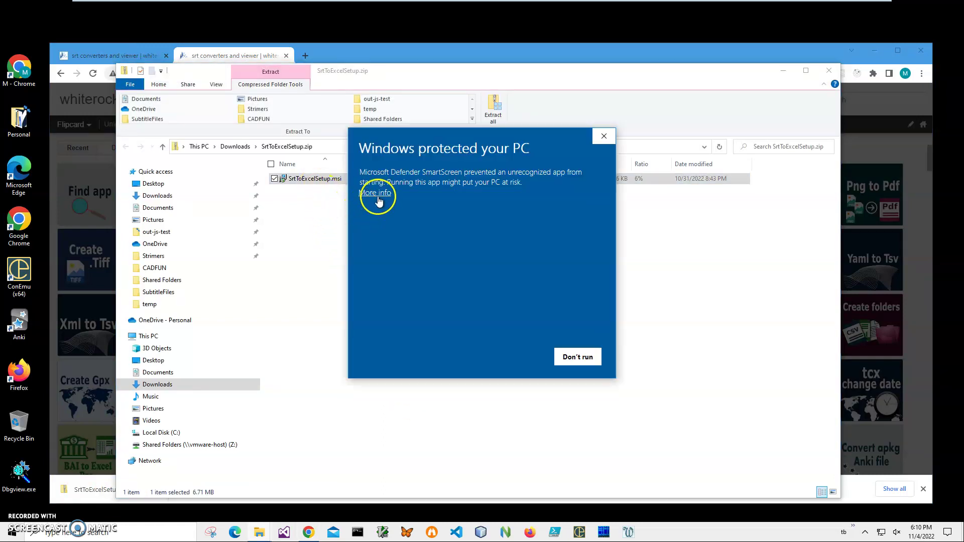
left_click(380, 197)
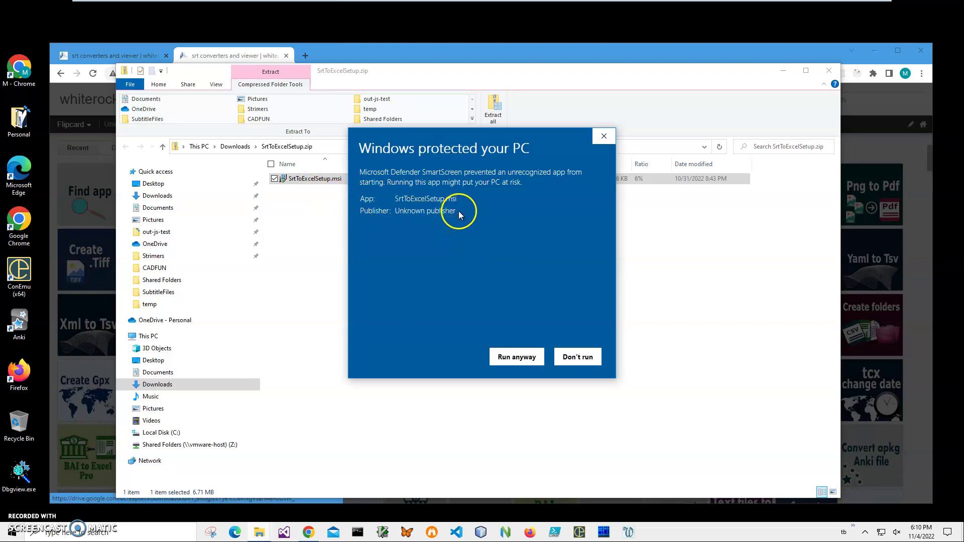
left_click_drag(459, 212, 338, 215)
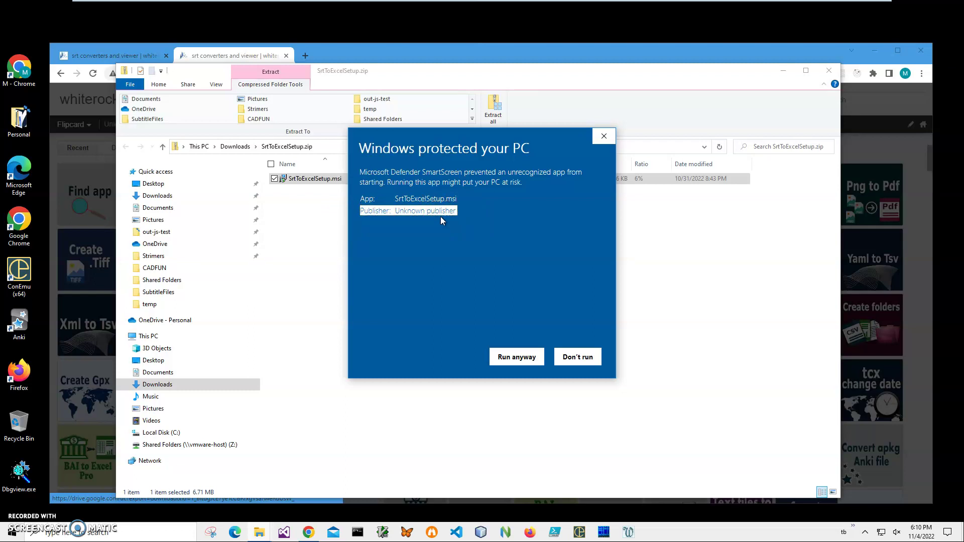
left_click_drag(441, 216, 406, 236)
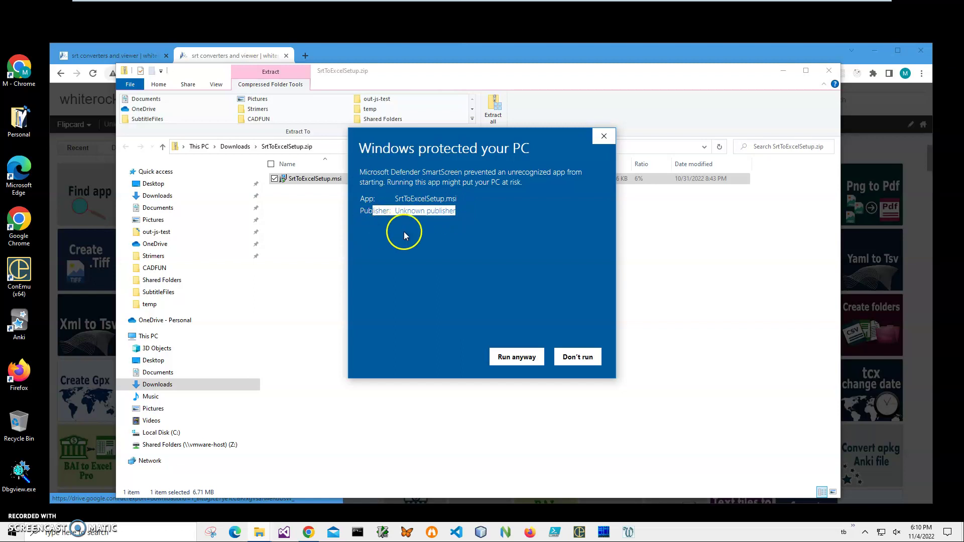
left_click(517, 354)
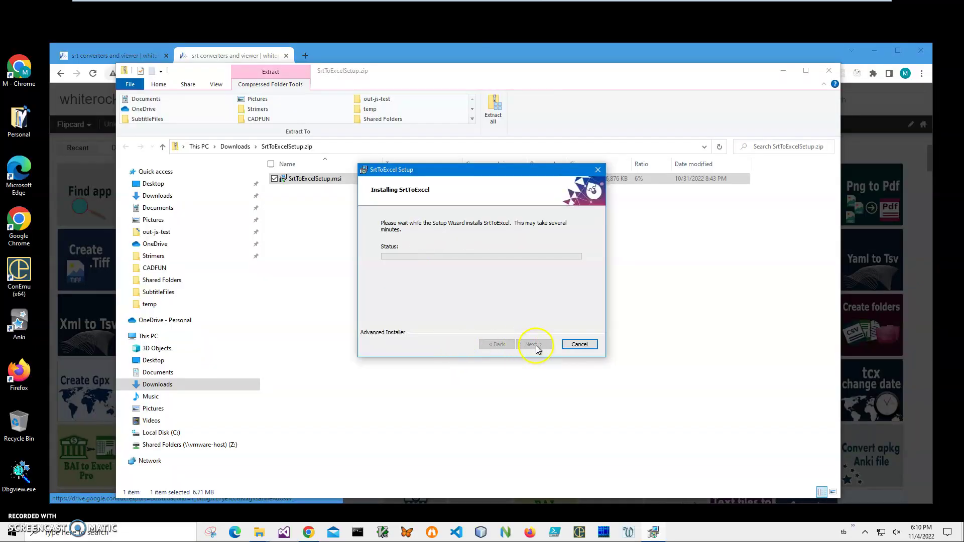
left_click(535, 345)
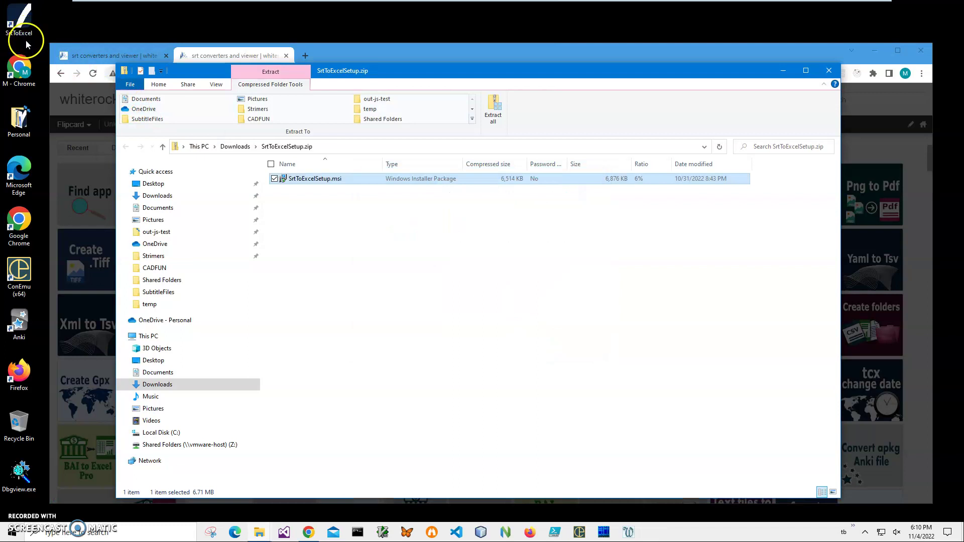
Clear away the zip, browser and SubtitleFiles windows and launch Srt To Excel from the desktop
left_click(828, 70)
left_click(921, 50)
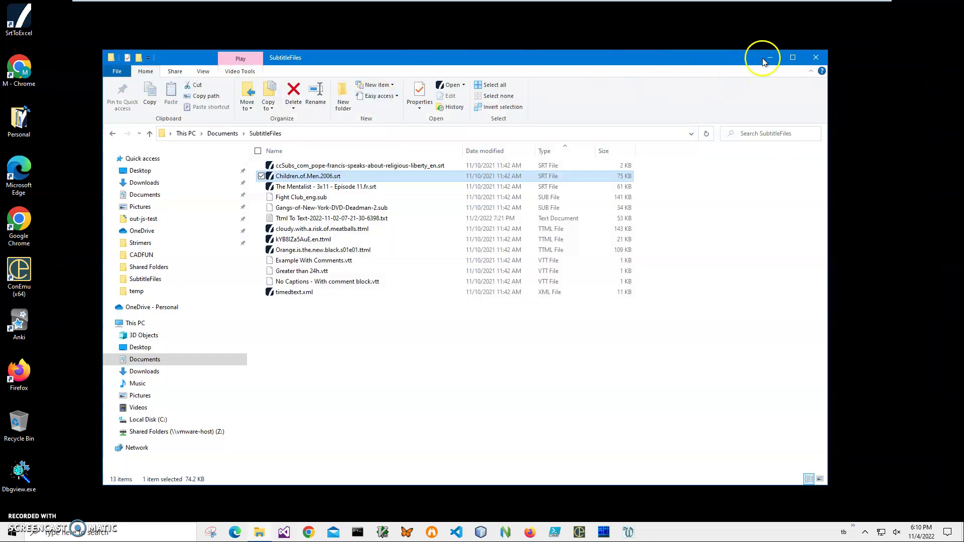
left_click(815, 58)
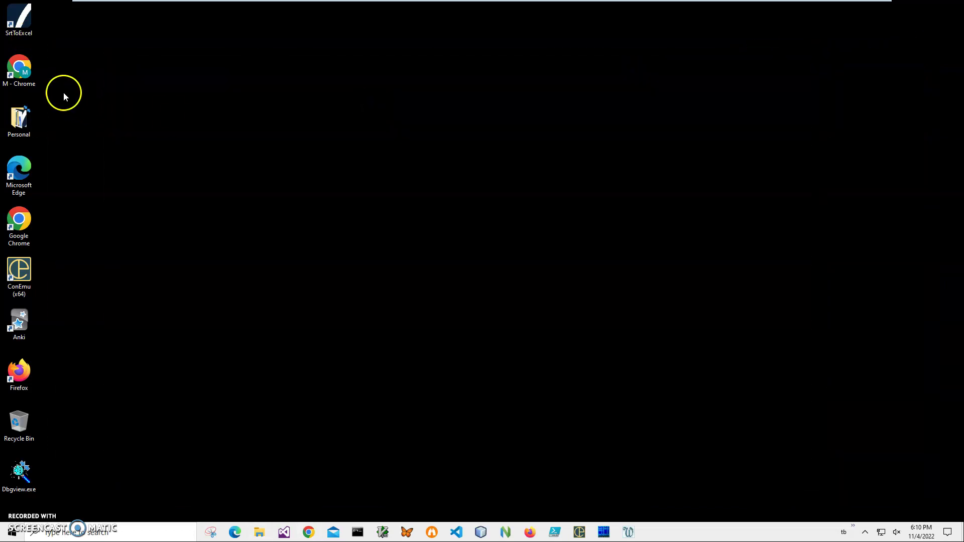
double_click(20, 23)
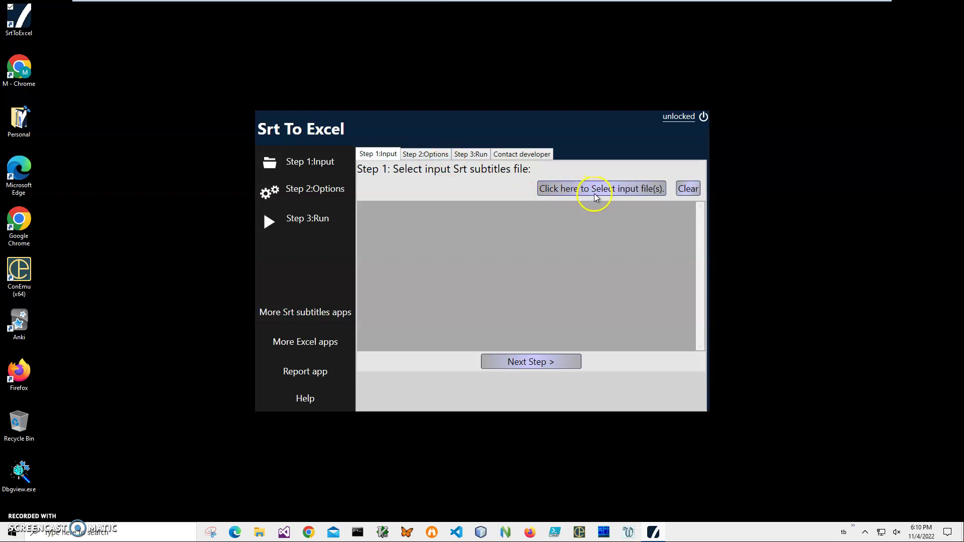
Load Documents\SubtitleFiles\Children.of.Men.2006.srt as the input file and continue to Step 2
left_click(596, 197)
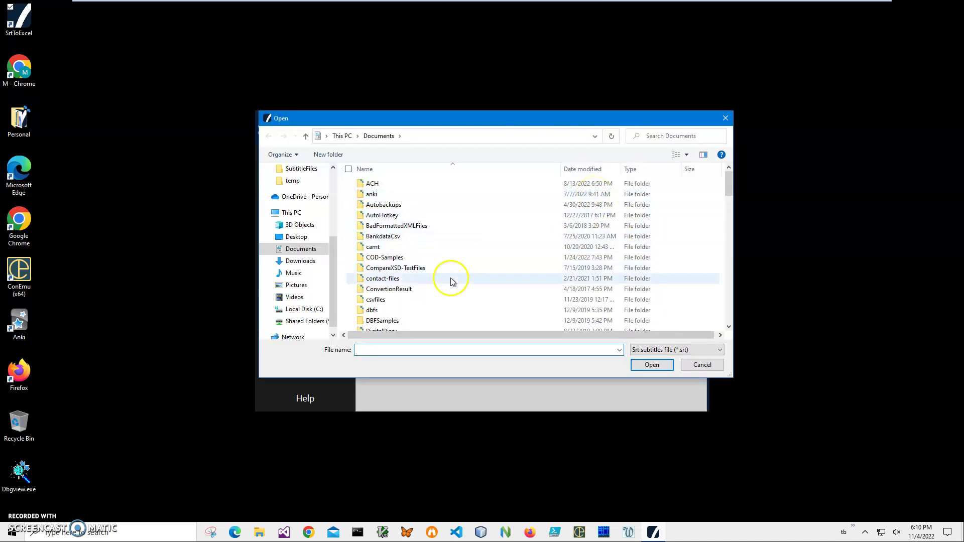
scroll(452, 279, "down", 3)
scroll(453, 282, "down", 8)
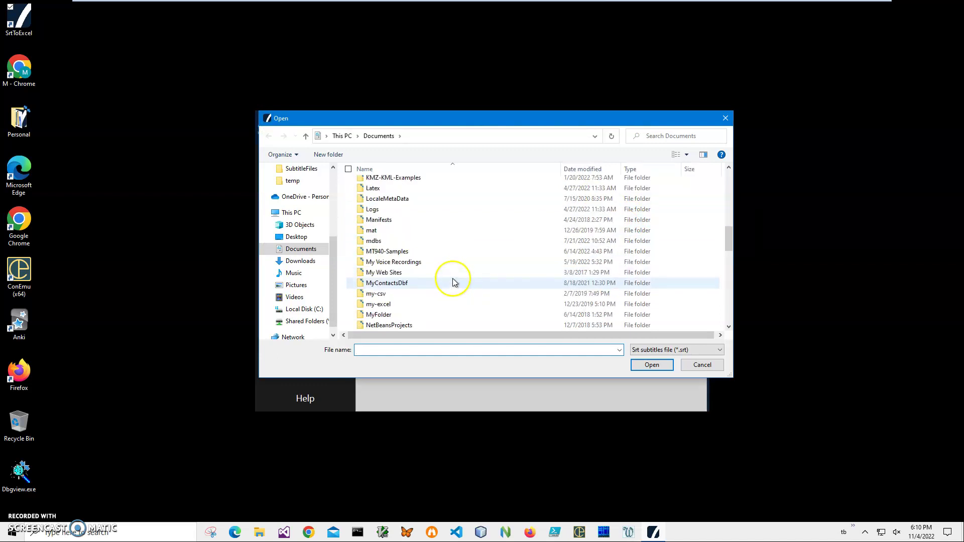
scroll(453, 279, "down", 8)
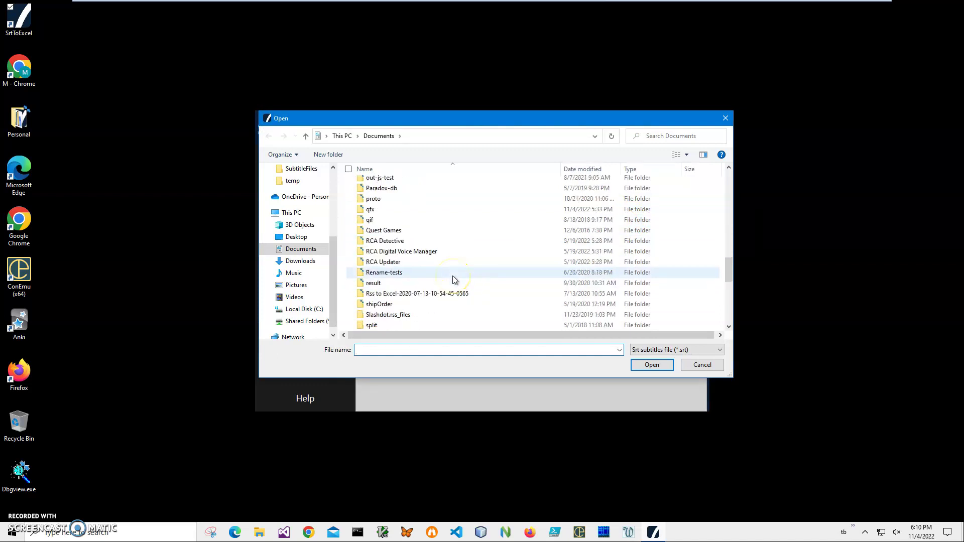
double_click(394, 325)
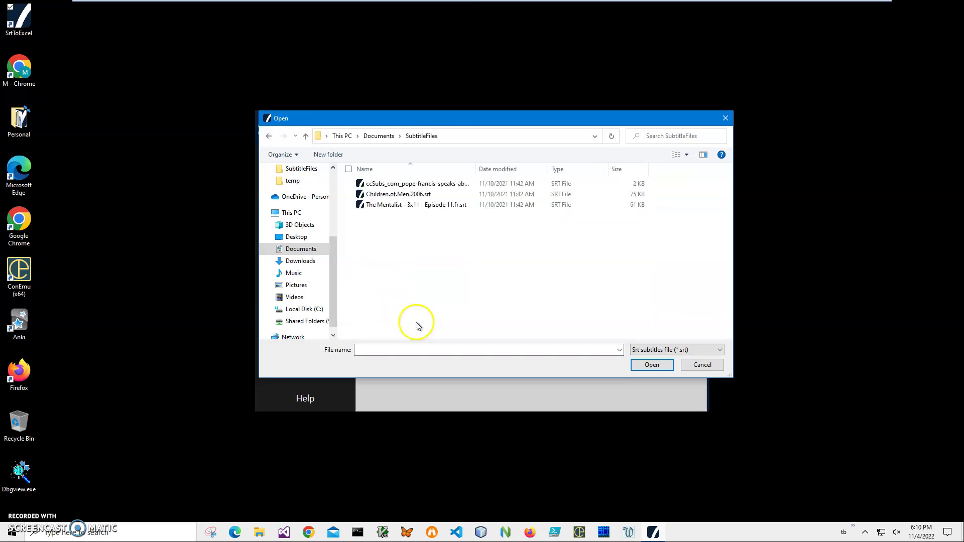
left_click(399, 194)
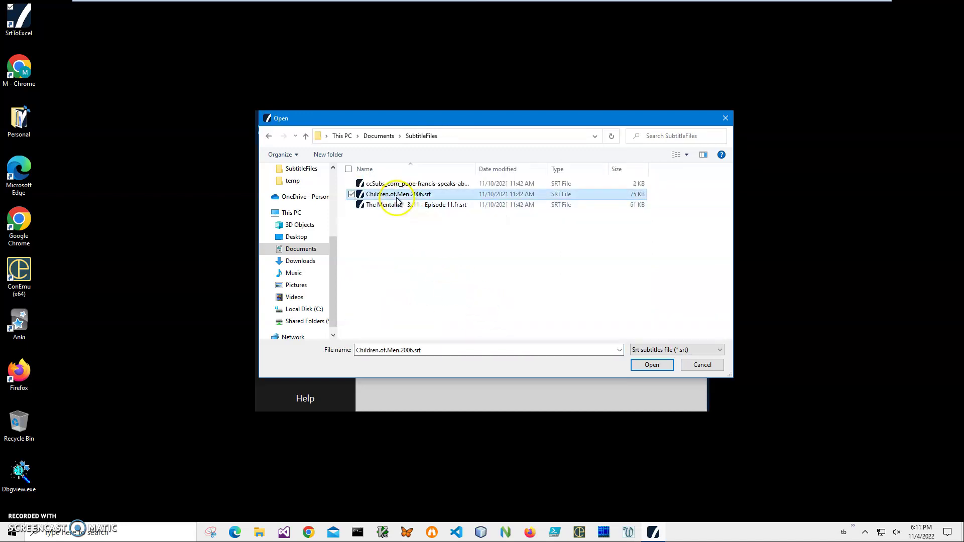
left_click(651, 365)
left_click(558, 366)
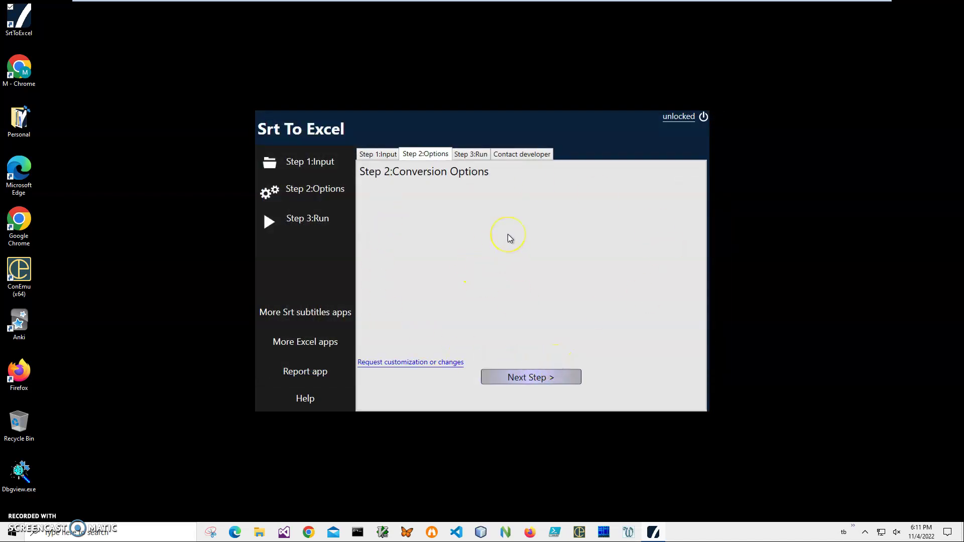
left_click(538, 382)
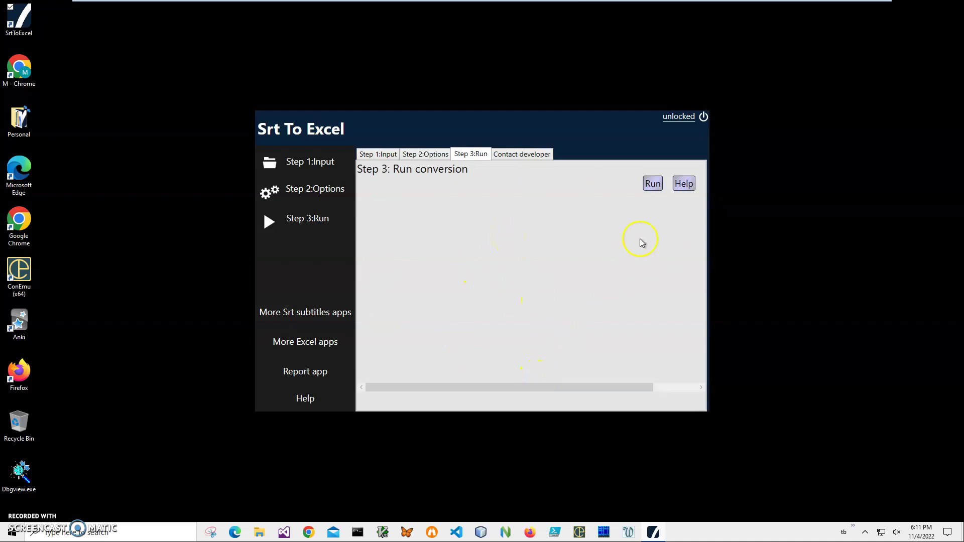
left_click(651, 184)
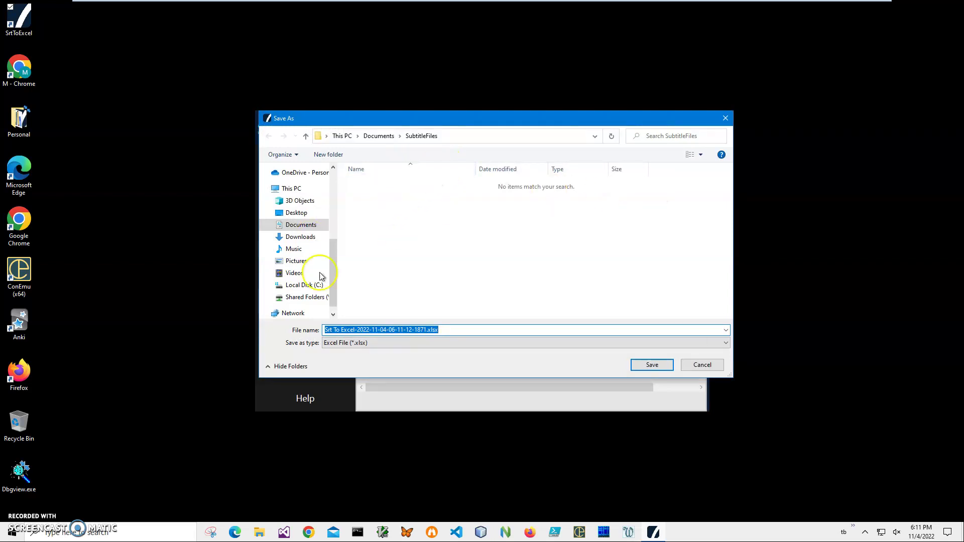
left_click(379, 137)
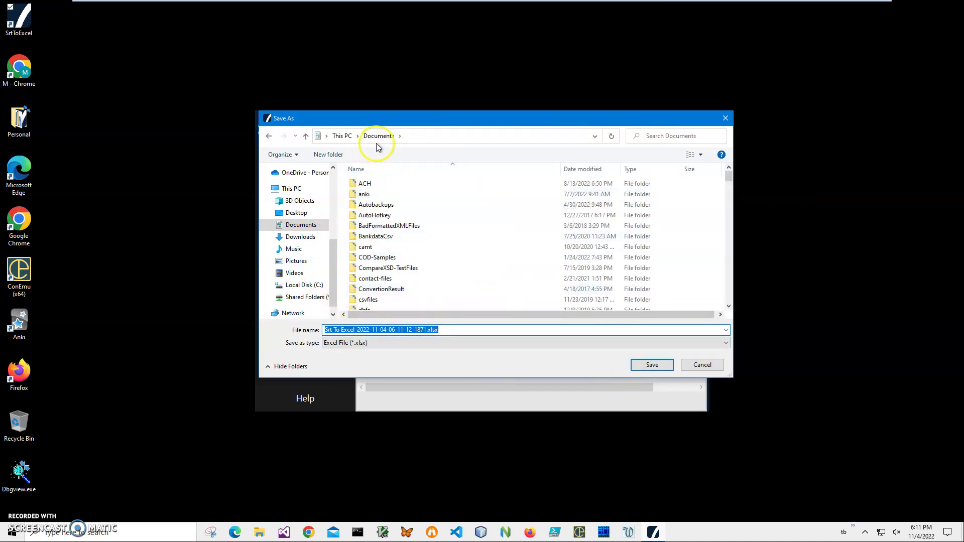
left_click(652, 365)
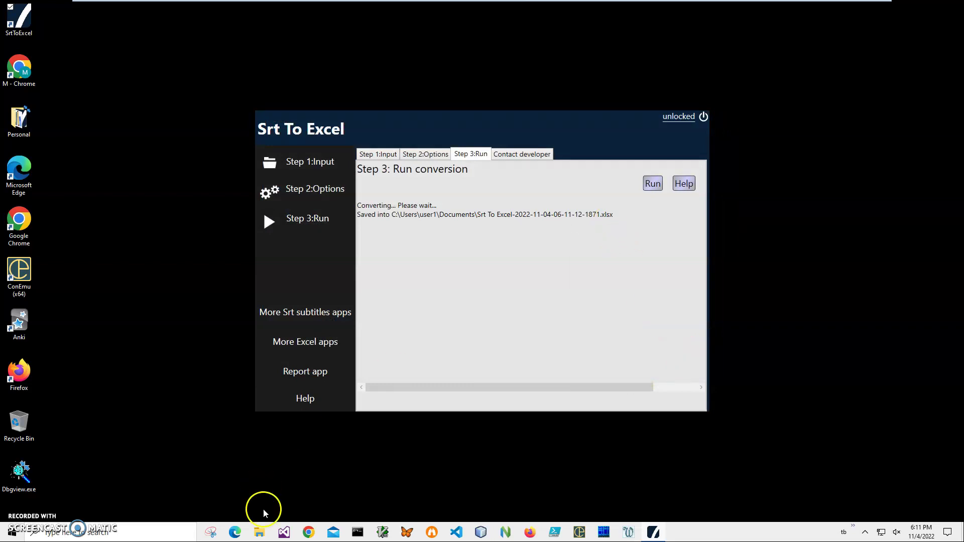
left_click(260, 532)
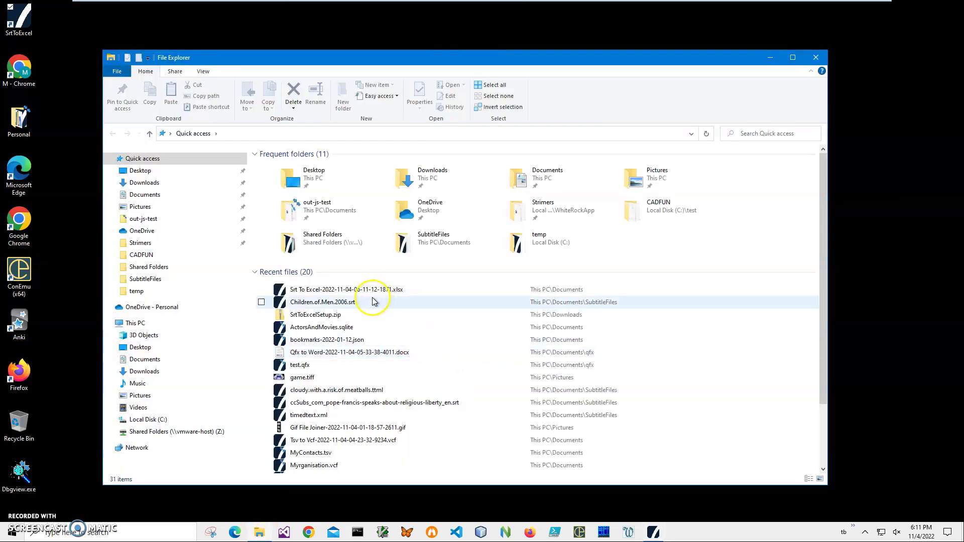
left_click(352, 293)
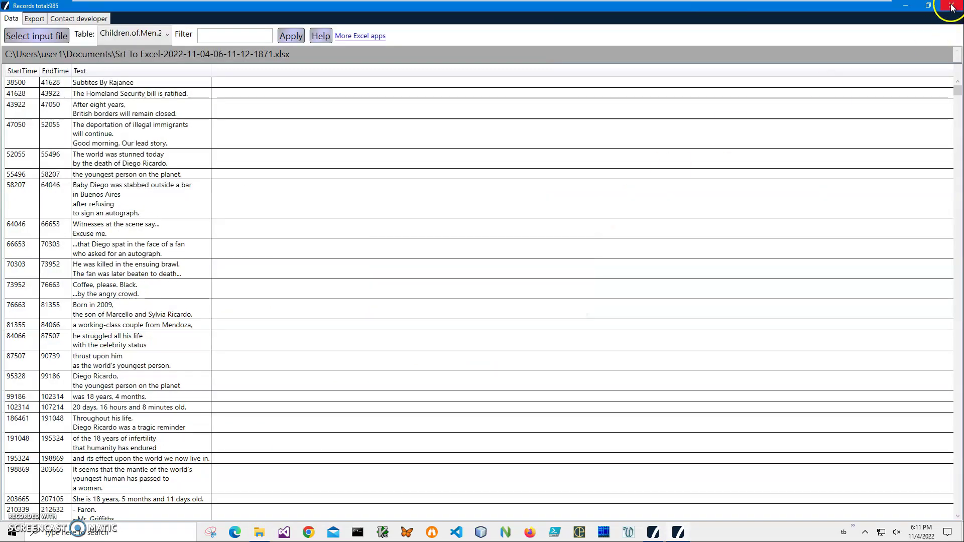
left_click(952, 7)
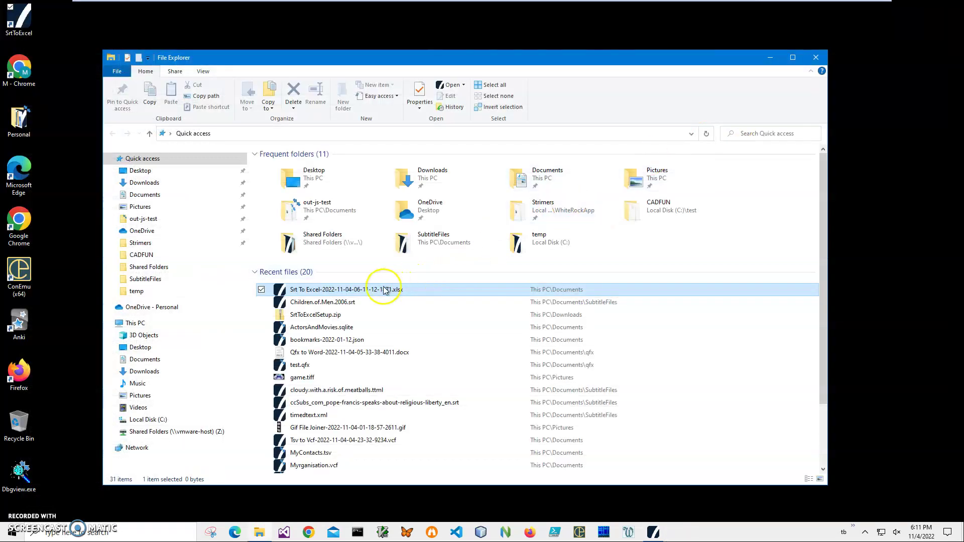
right_click(384, 290)
mouse_move(327, 361)
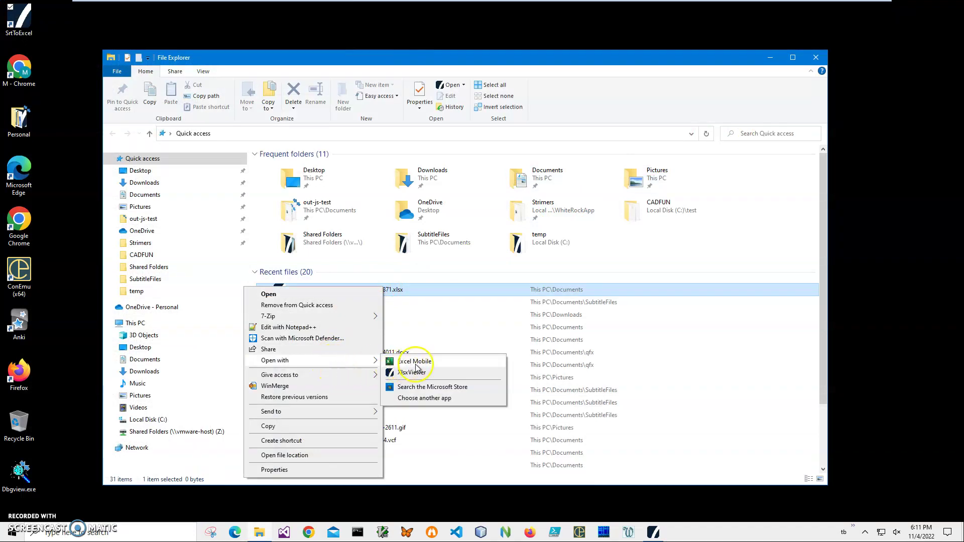
left_click(407, 363)
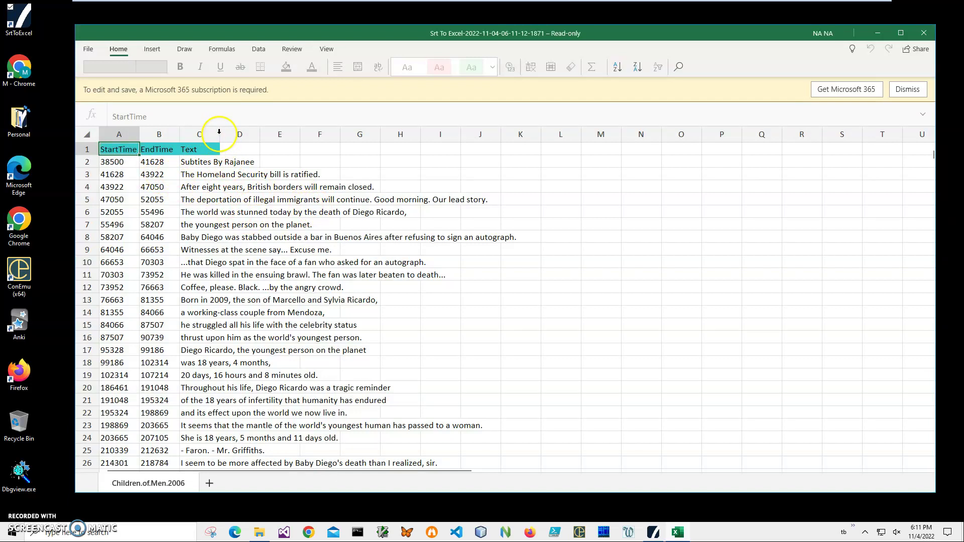
left_click(159, 212)
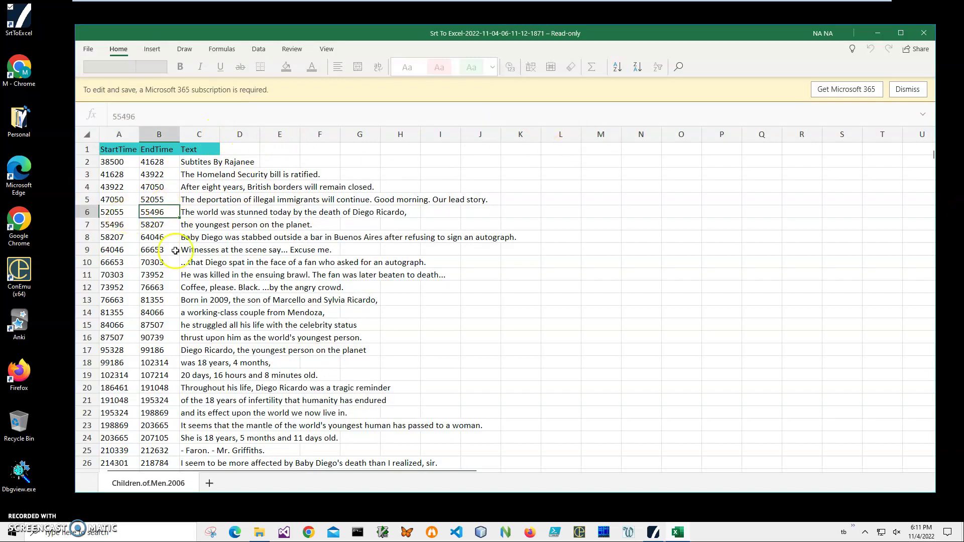
left_click(156, 262)
left_click(163, 300)
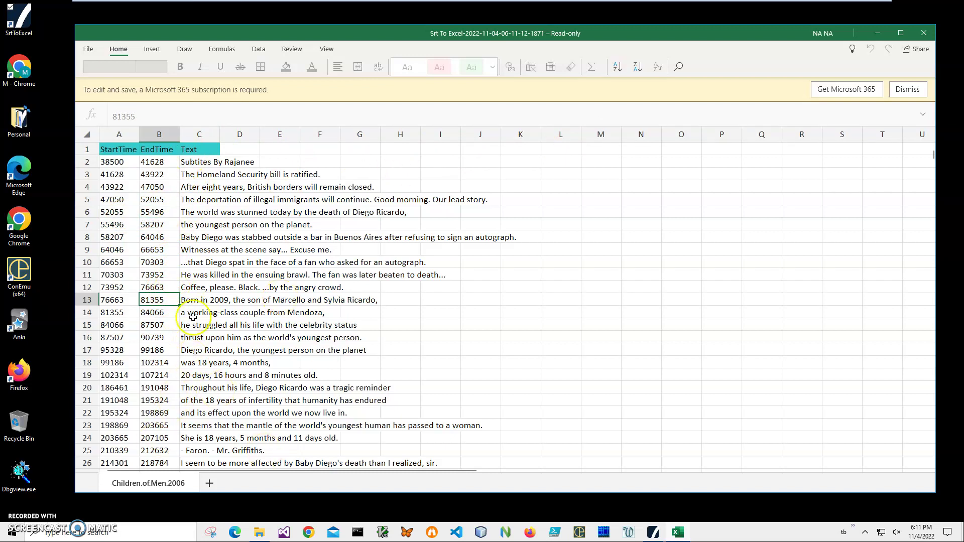
left_click(160, 199)
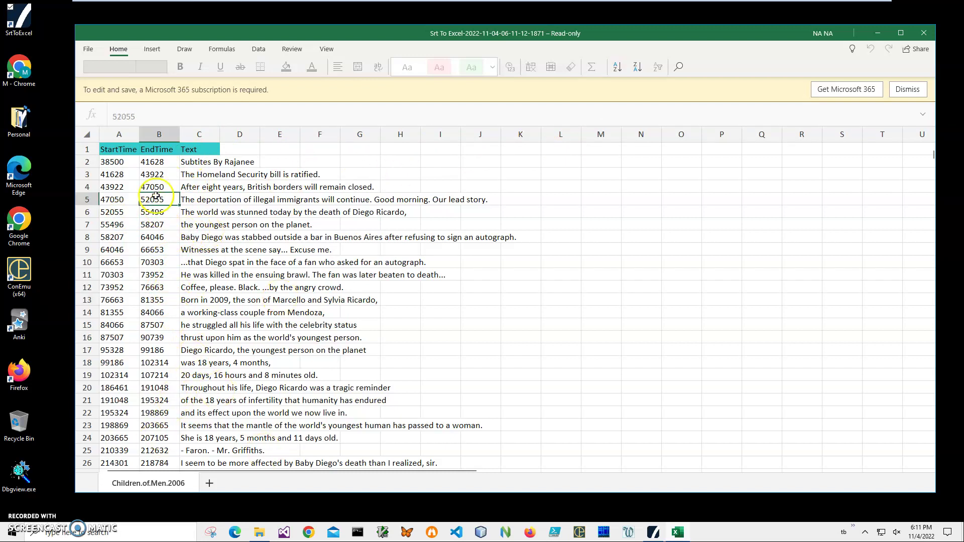
left_click(129, 161)
left_click(149, 185)
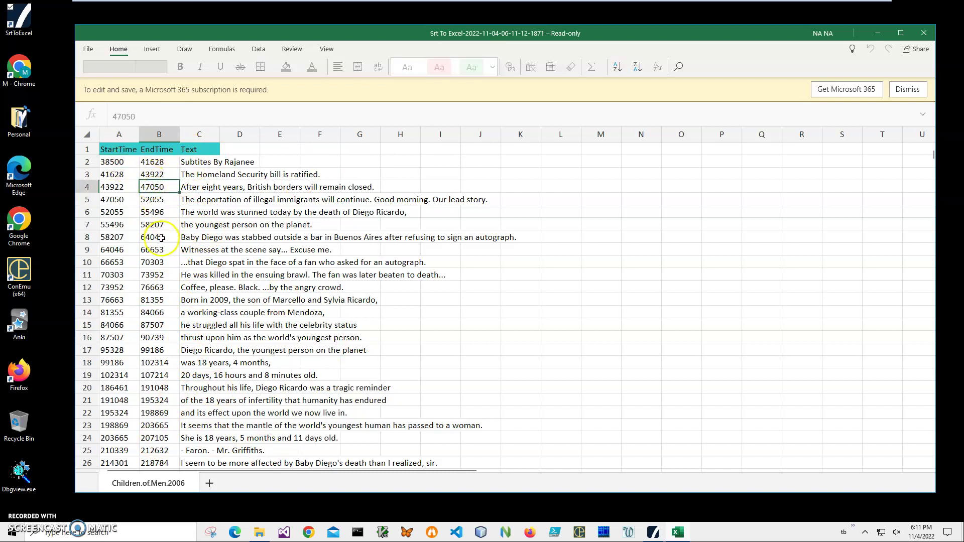
left_click(155, 237)
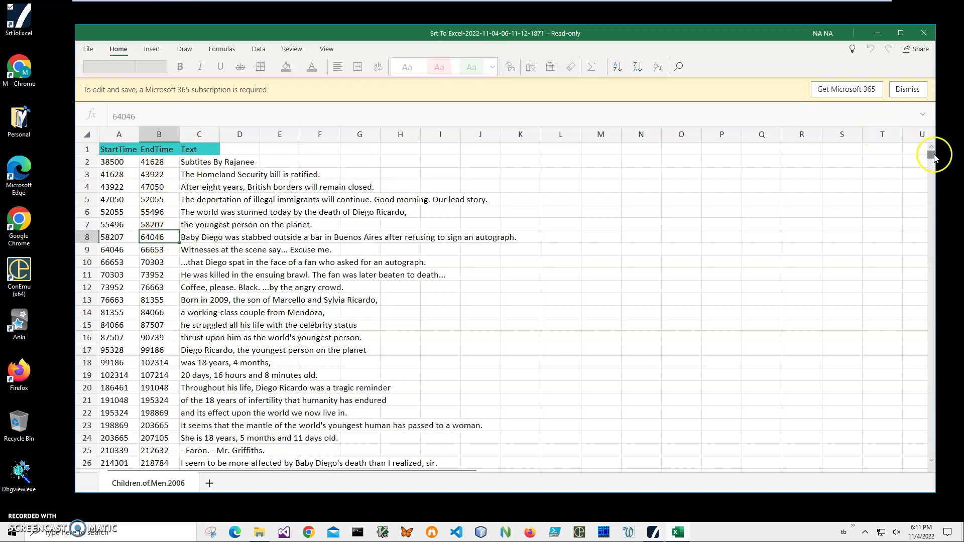
left_click_drag(934, 157, 924, 472)
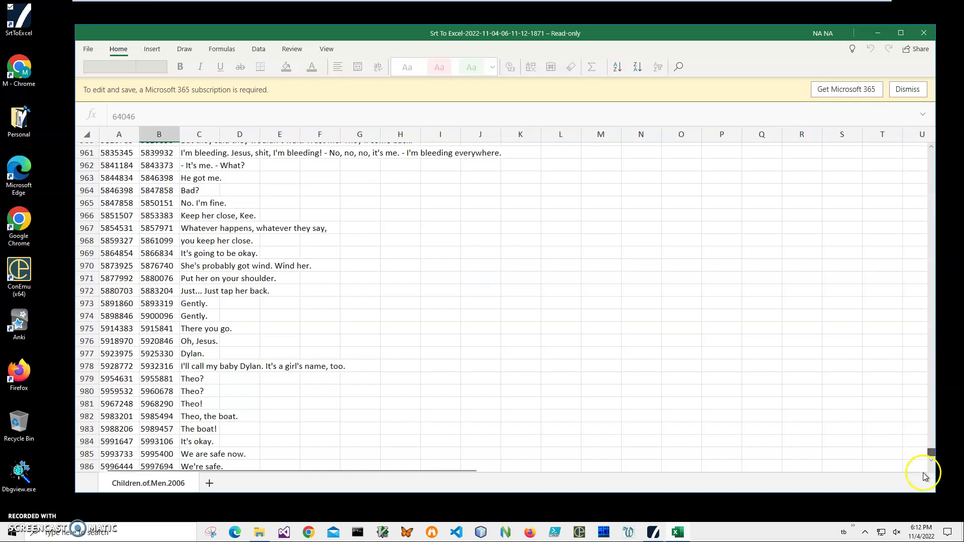
left_click(216, 454)
left_click(216, 416)
left_click(213, 366)
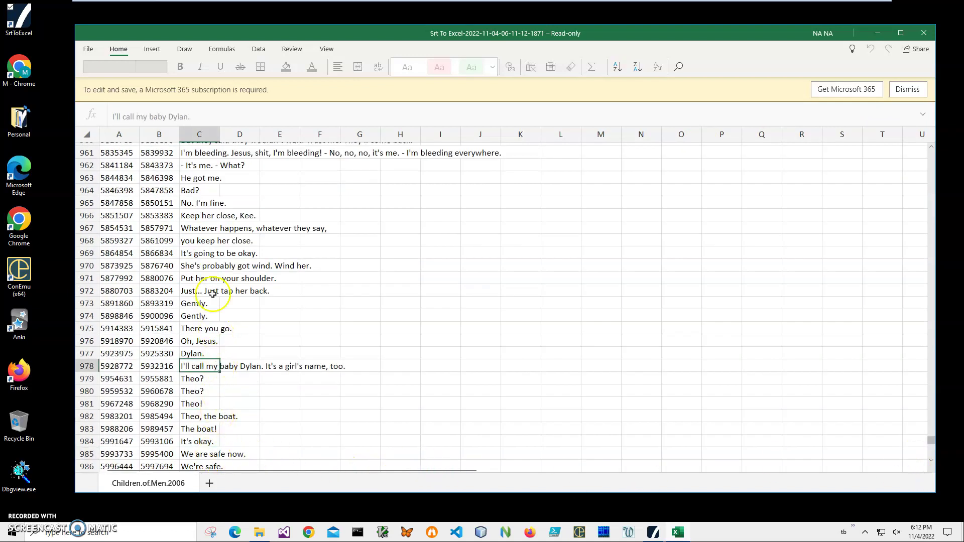
left_click_drag(931, 441, 839, 146)
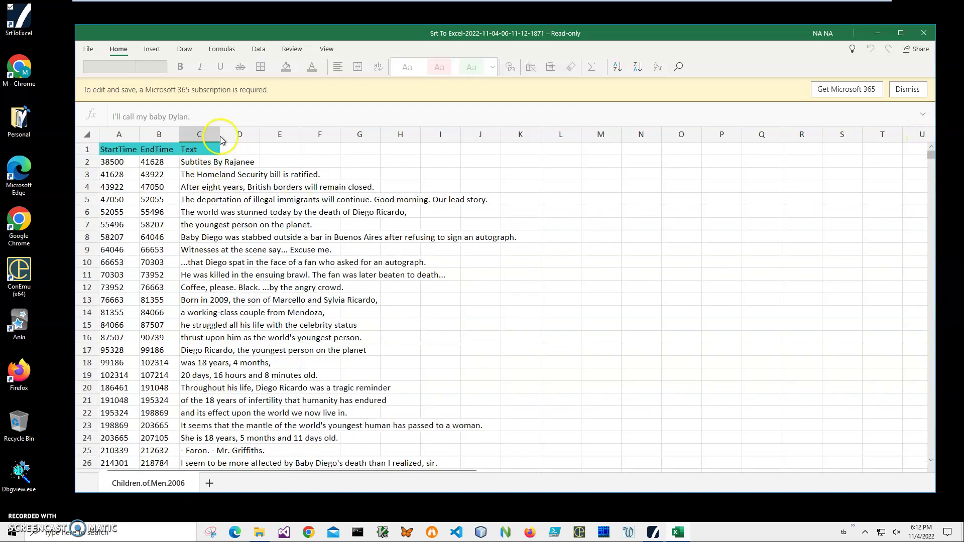